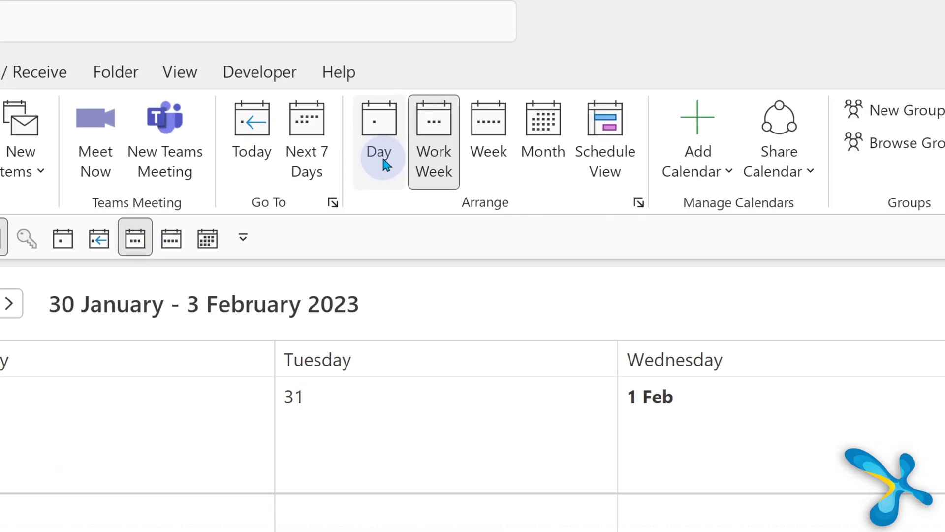
# Check the Day and Work Week views, then open Calendar options to turn on week numbers.
pyautogui.click(309, 85)
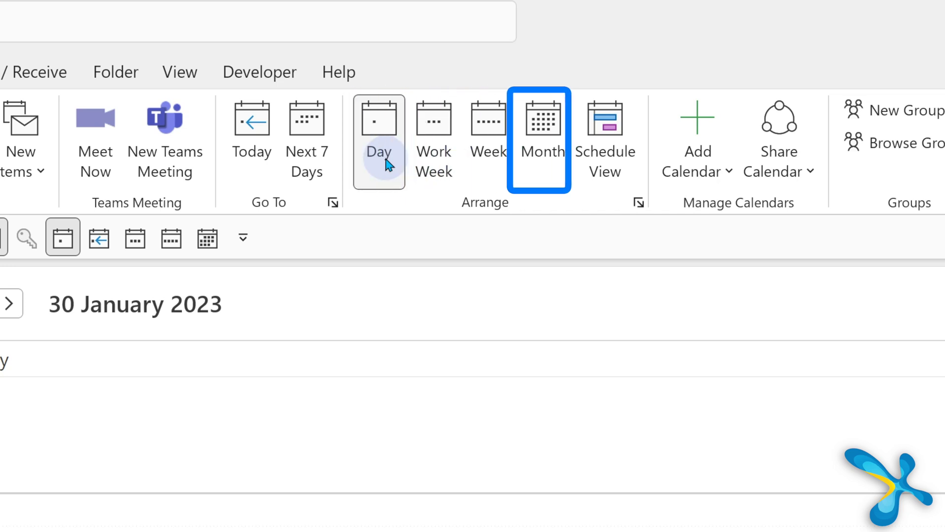
pyautogui.click(434, 157)
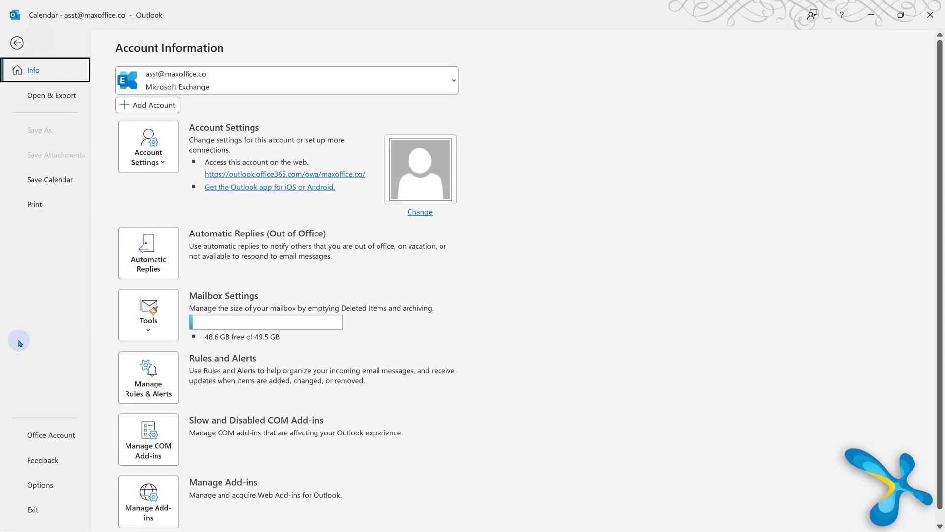
pyautogui.click(39, 481)
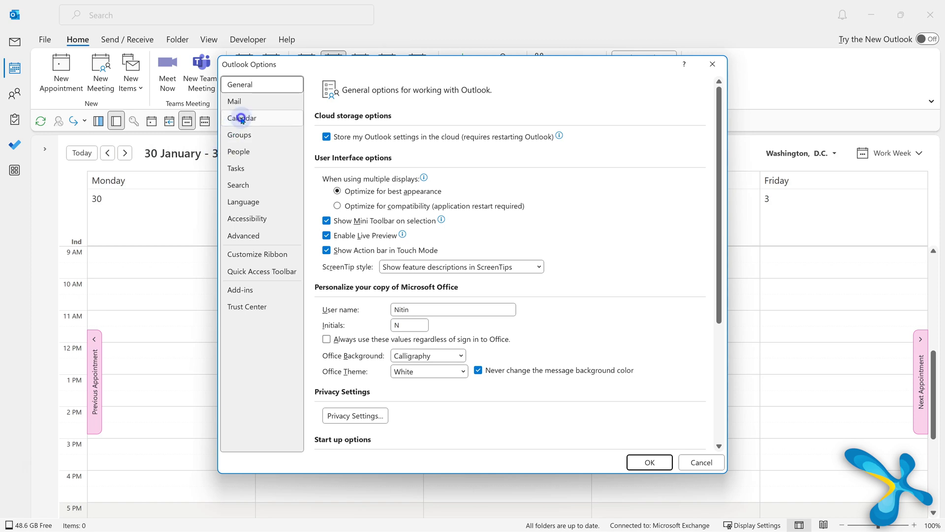
pyautogui.click(242, 118)
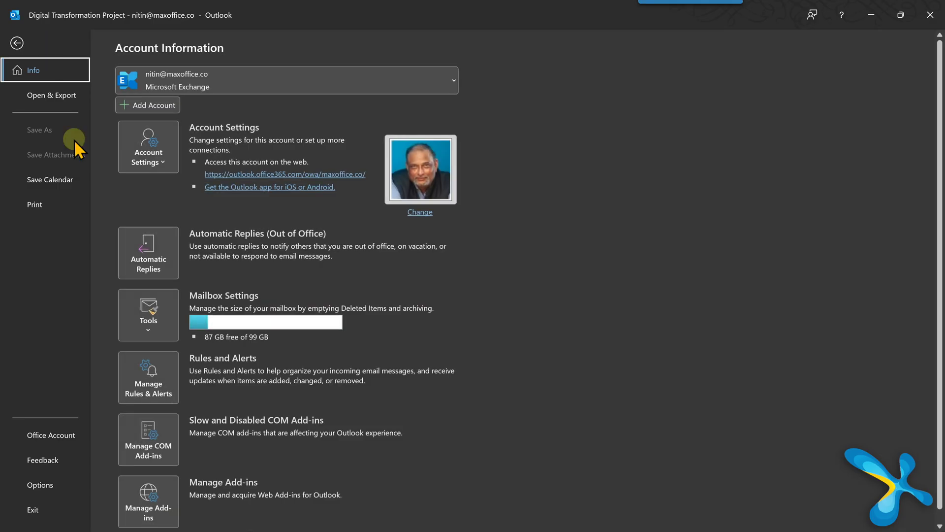
pyautogui.click(72, 477)
pyautogui.click(242, 118)
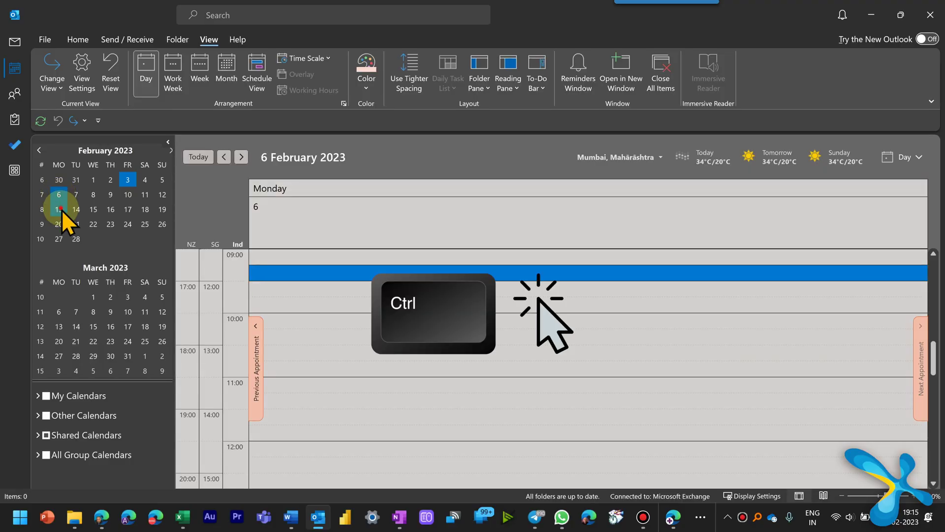
# Add 13, 20 and 27 February and remove 3–8 January from the displayed days.
pyautogui.keyDown('ctrl'); pyautogui.click(60, 209); pyautogui.keyUp('ctrl')
pyautogui.keyDown('ctrl'); pyautogui.click(59, 224); pyautogui.keyUp('ctrl')
pyautogui.keyDown('ctrl'); pyautogui.click(60, 238); pyautogui.keyUp('ctrl')
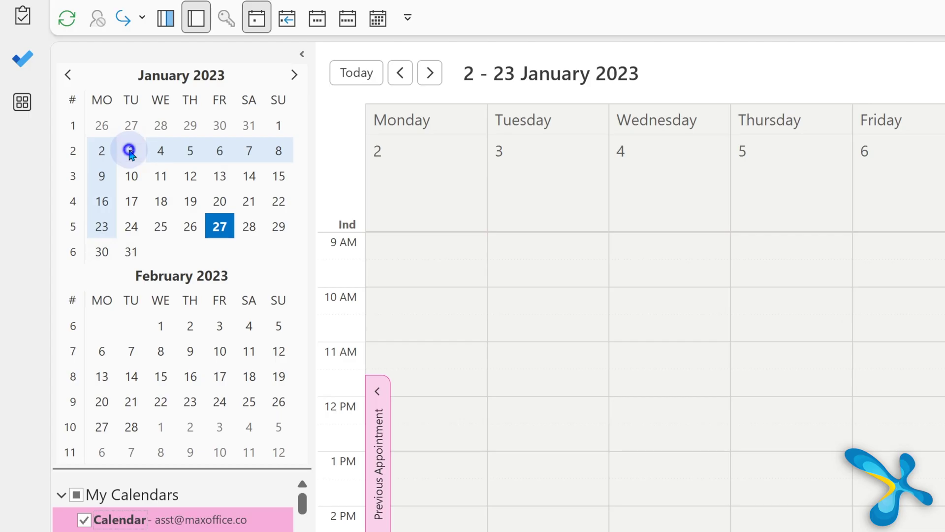
pyautogui.keyDown('ctrl'); pyautogui.click(131, 150); pyautogui.keyUp('ctrl')
pyautogui.keyDown('ctrl'); pyautogui.click(160, 151); pyautogui.keyUp('ctrl')
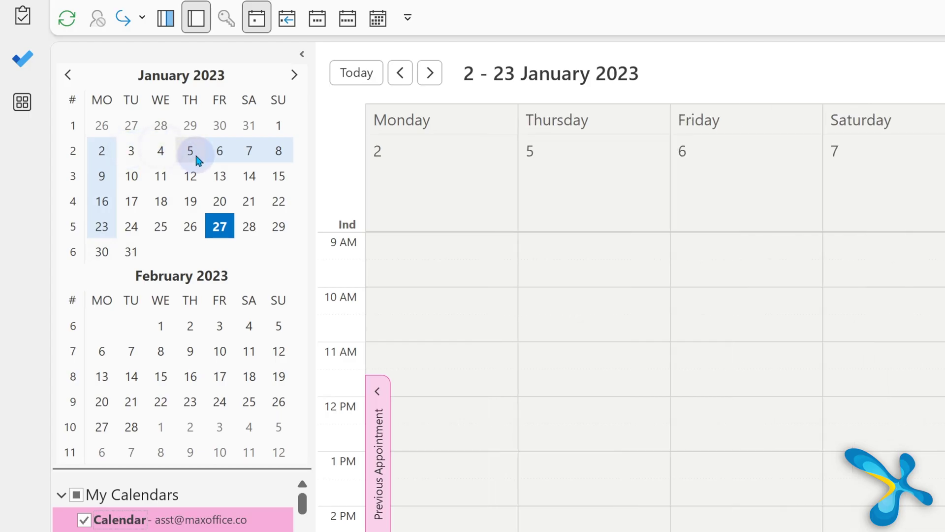
pyautogui.keyDown('ctrl'); pyautogui.click(191, 151); pyautogui.keyUp('ctrl')
pyautogui.keyDown('ctrl'); pyautogui.click(221, 156); pyautogui.keyUp('ctrl')
pyautogui.keyDown('ctrl'); pyautogui.click(251, 151); pyautogui.keyUp('ctrl')
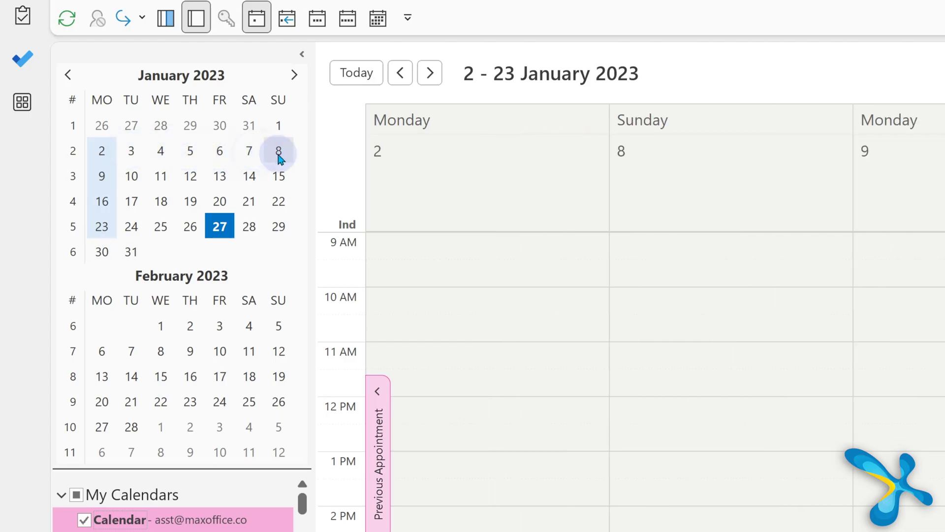
pyautogui.keyDown('ctrl'); pyautogui.click(279, 151); pyautogui.keyUp('ctrl')
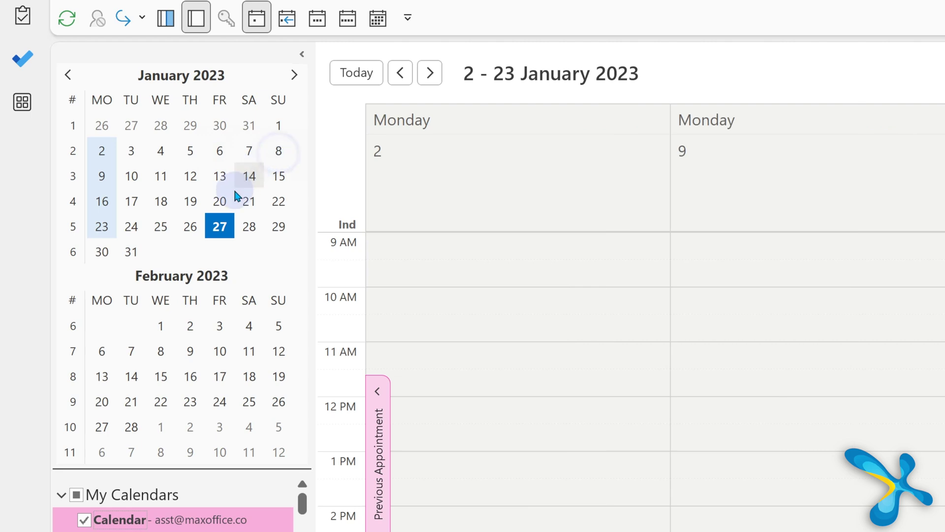
# Add 19 January, 12 January, 3 February and 22 February to the displayed days.
pyautogui.keyDown('ctrl'); pyautogui.click(203, 193); pyautogui.keyUp('ctrl')
pyautogui.keyDown('ctrl'); pyautogui.click(192, 176); pyautogui.keyUp('ctrl')
pyautogui.keyDown('ctrl'); pyautogui.click(223, 329); pyautogui.keyUp('ctrl')
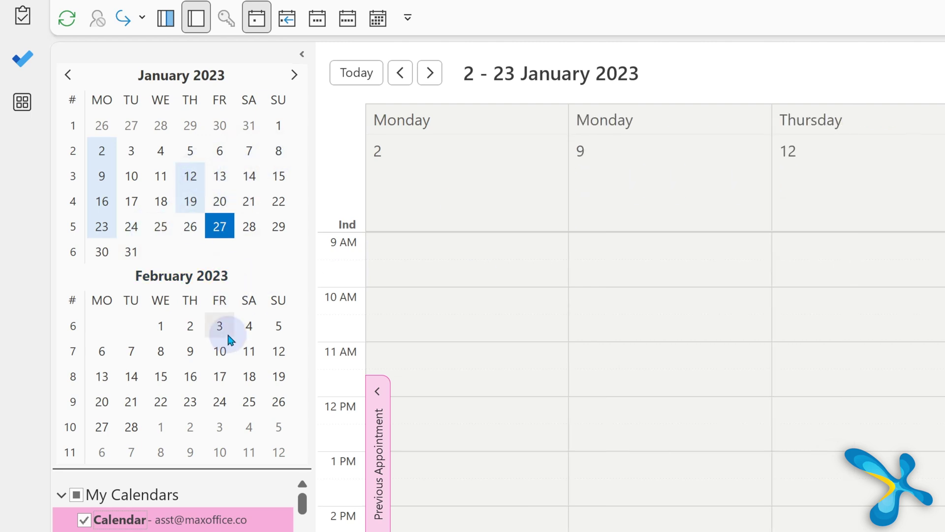
pyautogui.keyDown('ctrl'); pyautogui.click(173, 401); pyautogui.keyUp('ctrl')
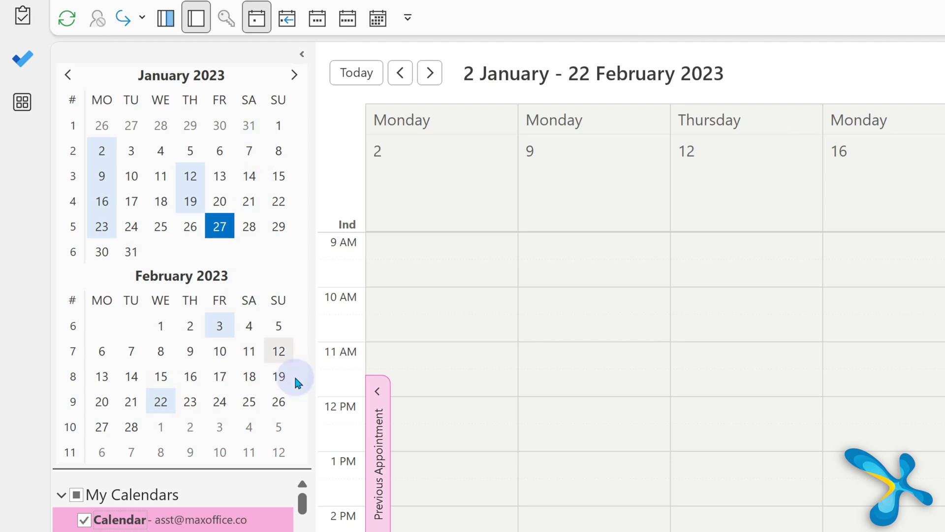
# Go back three months in the Date Navigator and add 10 August.
pyautogui.click(69, 74)
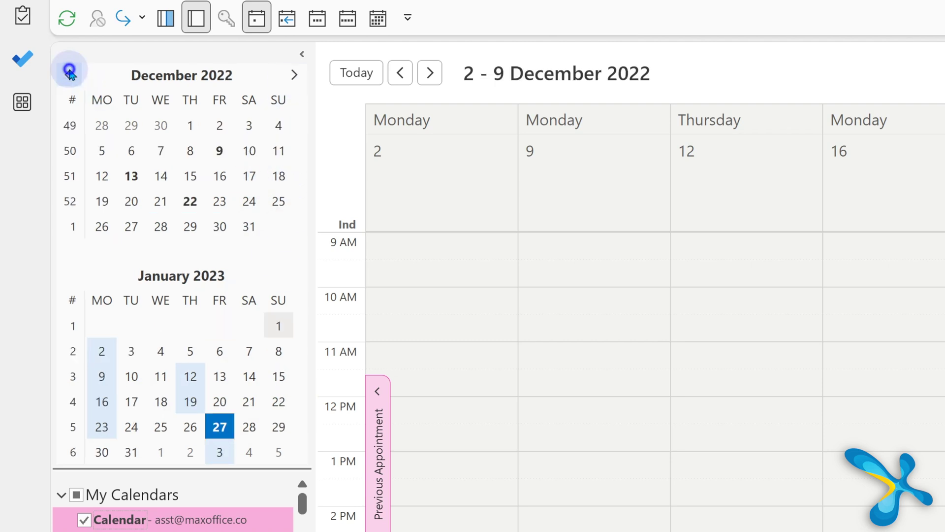
pyautogui.click(69, 74)
pyautogui.click(70, 74)
pyautogui.click(69, 75)
pyautogui.keyDown('ctrl'); pyautogui.click(155, 177); pyautogui.keyUp('ctrl')
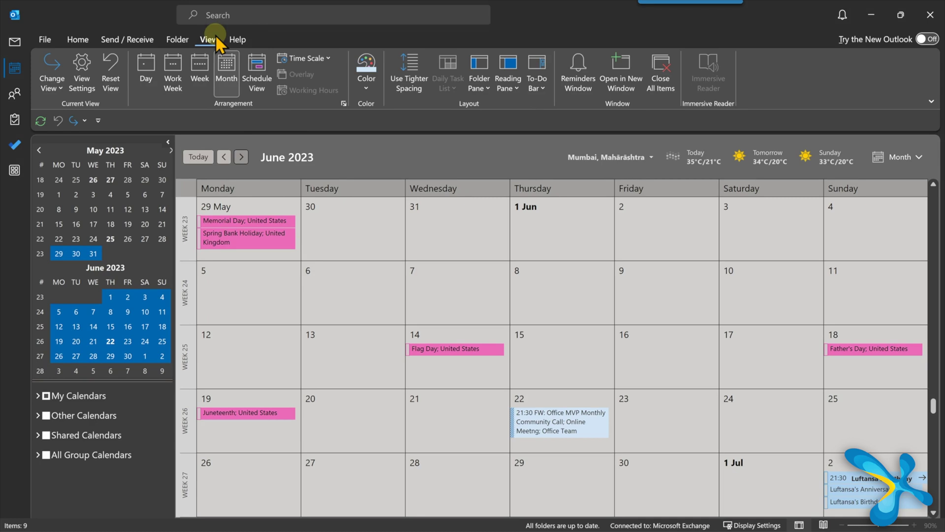
# Switch the calendar to List view and select rows from Baja insurance copy to Pay s insurance.
pyautogui.click(49, 81)
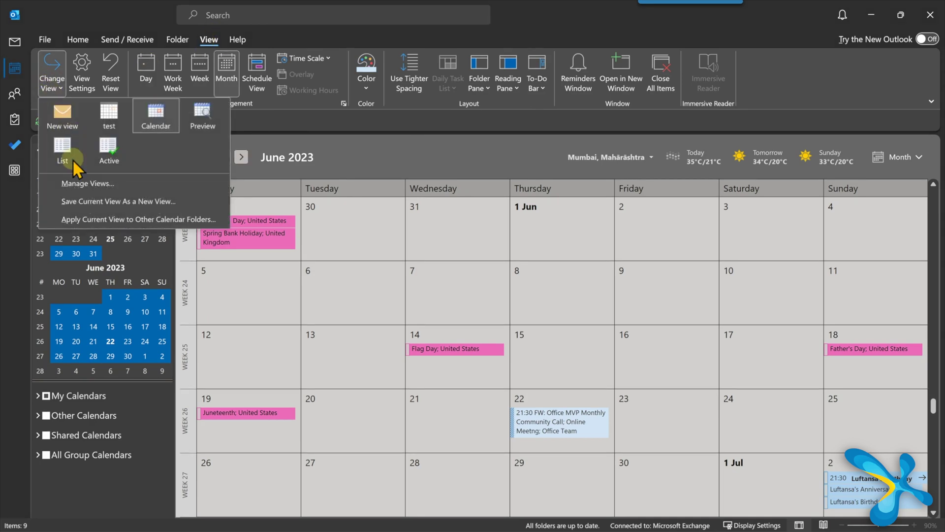
pyautogui.click(73, 158)
pyautogui.click(79, 169)
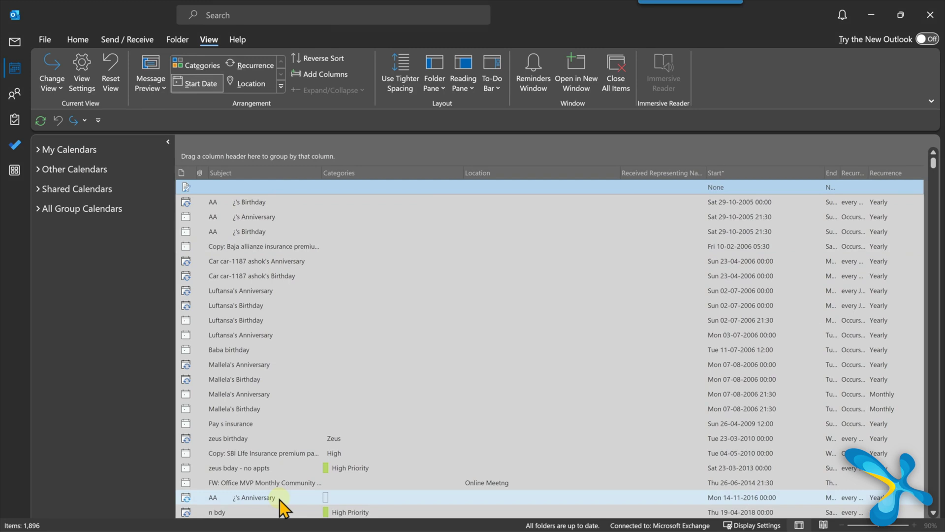
pyautogui.click(249, 248)
pyautogui.keyDown('shift'); pyautogui.click(262, 423); pyautogui.keyUp('shift')
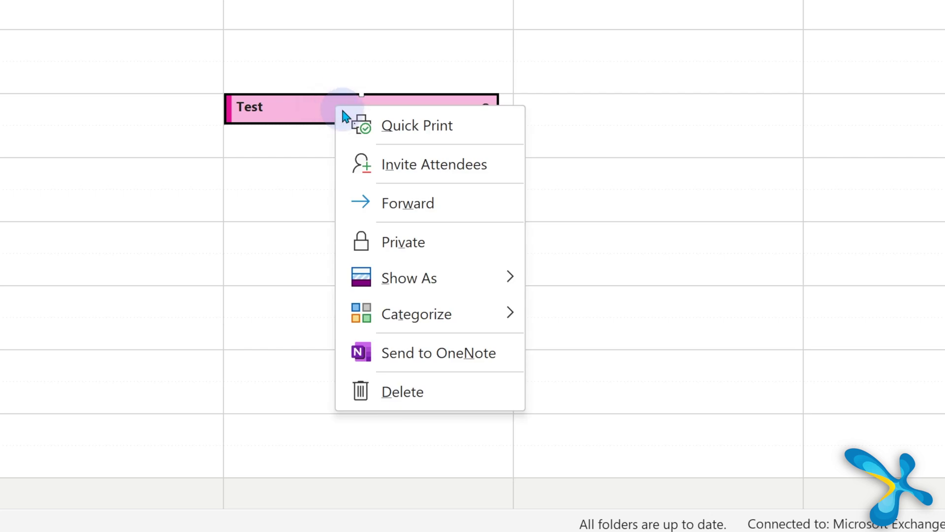
# Review the calendar's shortcut options, with the time scale set to 6 Minutes.
pyautogui.moveTo(409, 282)
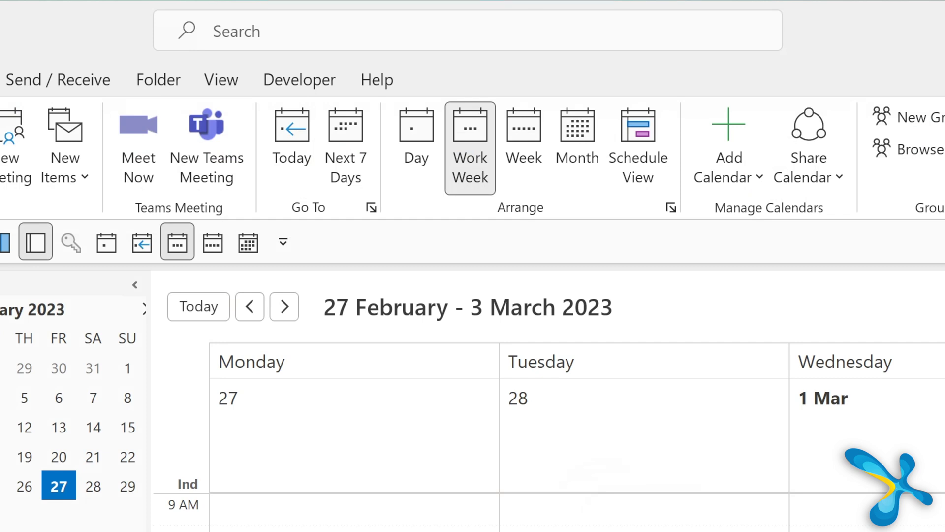
# Mark 11:00 AM–1:00 PM on Thursday 2 March and title it 'This is how you add a meeting directly'.
pyautogui.moveTo(546, 298); pyautogui.dragTo(549, 400)
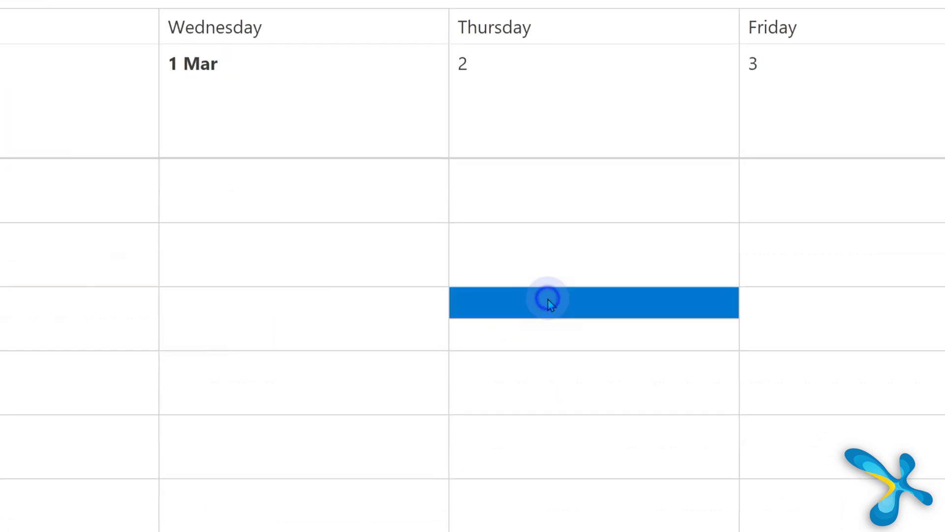
pyautogui.write('This is how you')
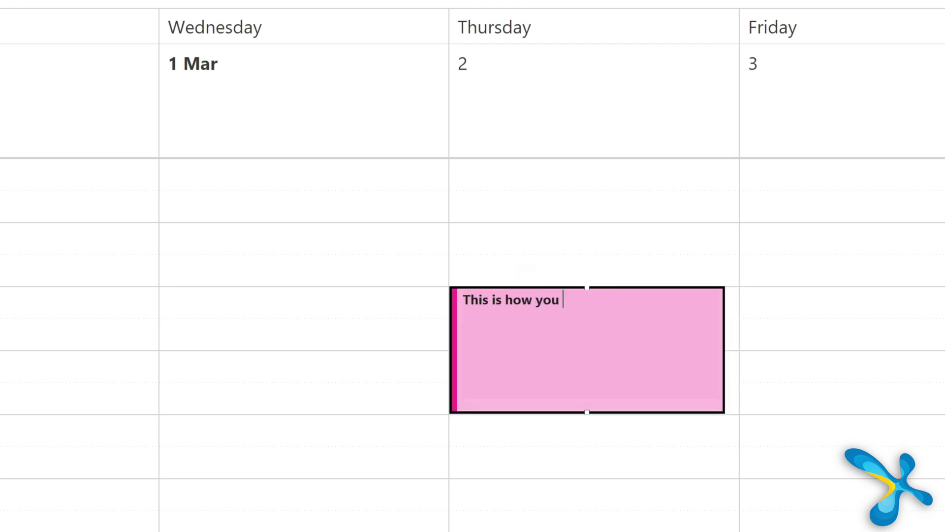
pyautogui.moveTo(605, 359)
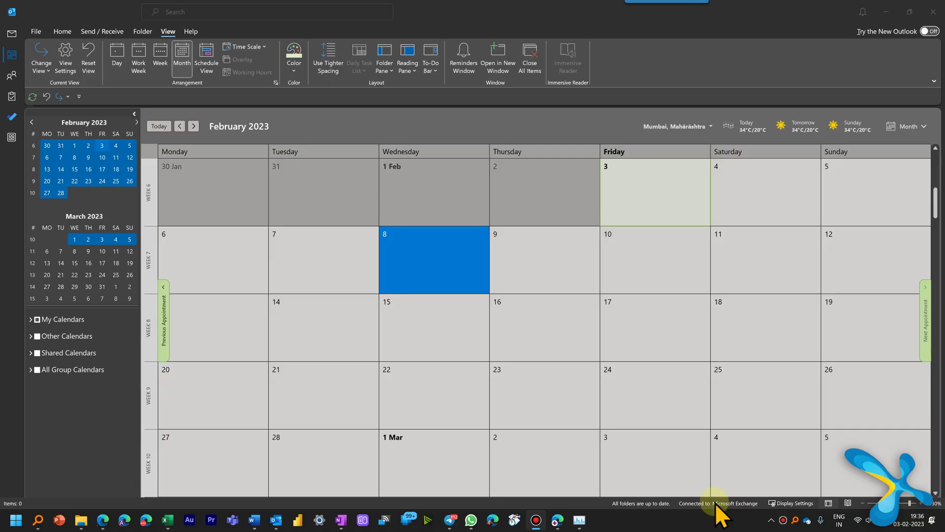
# Create the all-day event 'This will be an All Day meeting' in the 8 February cell.
pyautogui.click(429, 278)
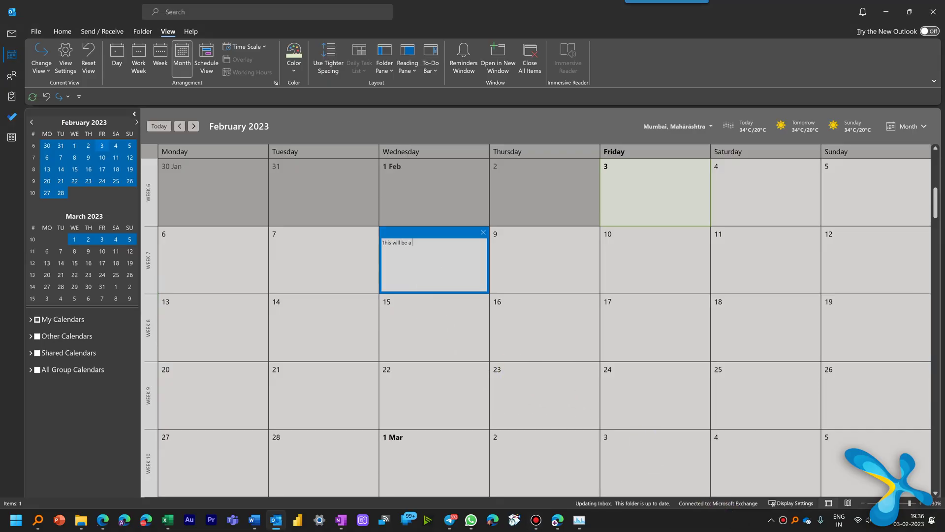
pyautogui.write('This will be an All Day meeting')
pyautogui.press('Return')
pyautogui.moveTo(430, 245)
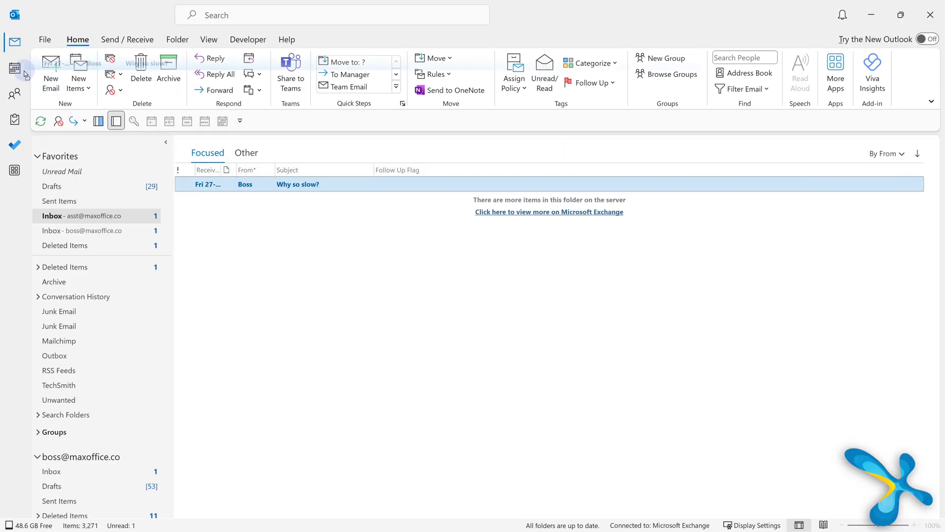
# Drag the Why so slow? email onto the Calendar and copy it as an appointment.
pyautogui.moveTo(25, 74); pyautogui.dragTo(20, 70)
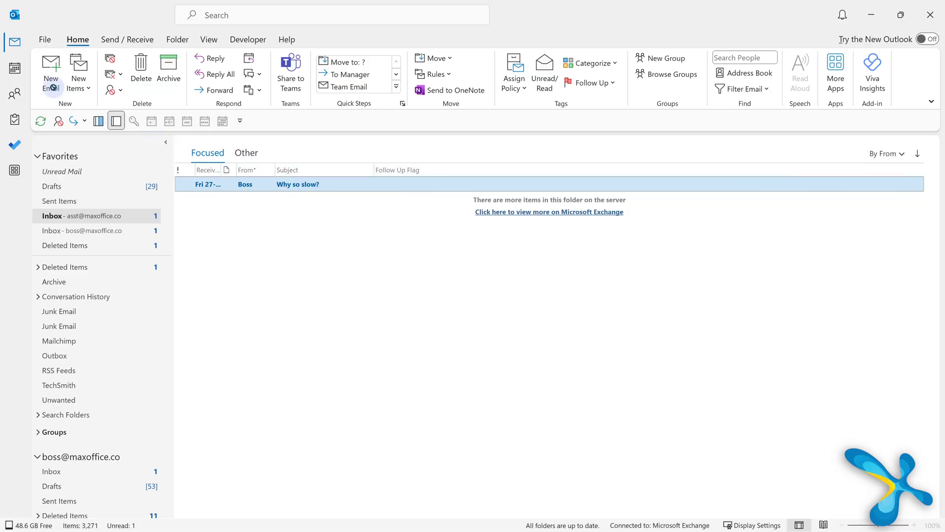
pyautogui.moveTo(52, 85); pyautogui.dragTo(13, 69)
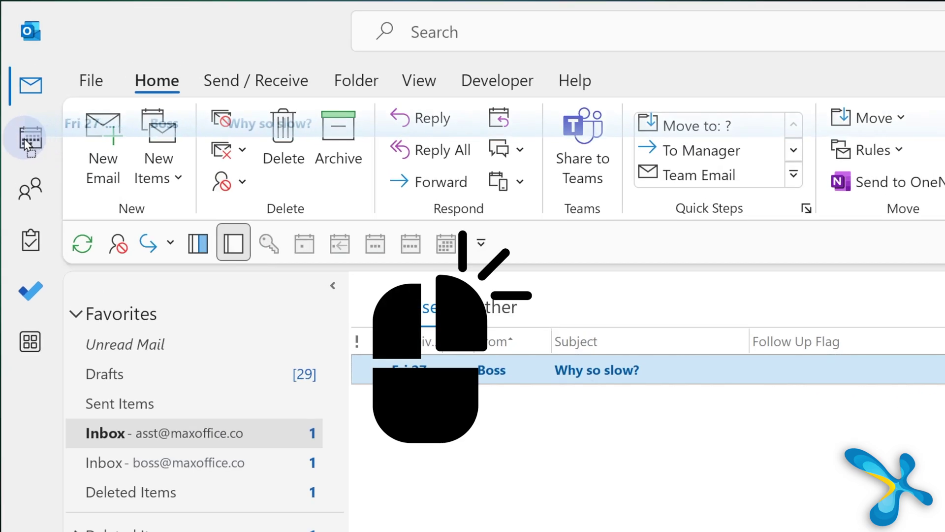
pyautogui.moveTo(25, 138); pyautogui.dragTo(24, 138)
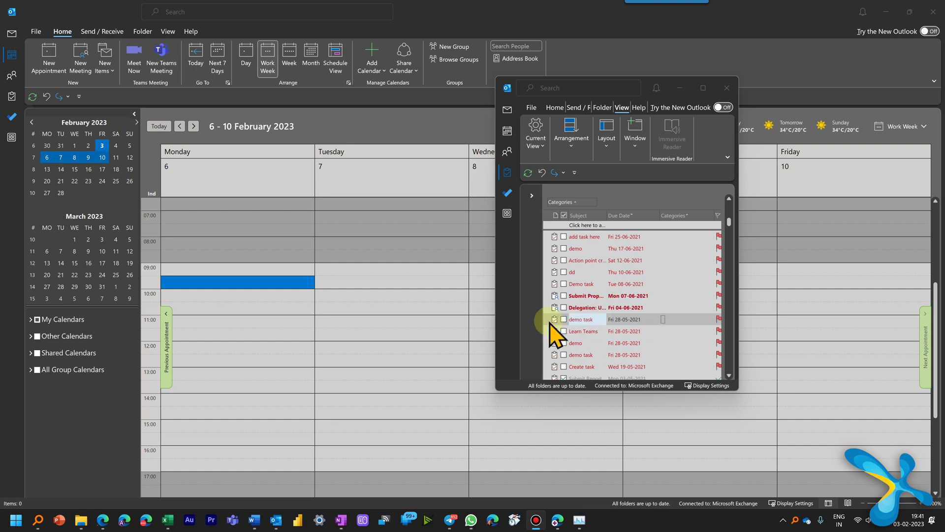
# Drag the demo task onto Tuesday 7 February at 11:30 and select the new appointment.
pyautogui.moveTo(549, 320); pyautogui.dragTo(513, 322)
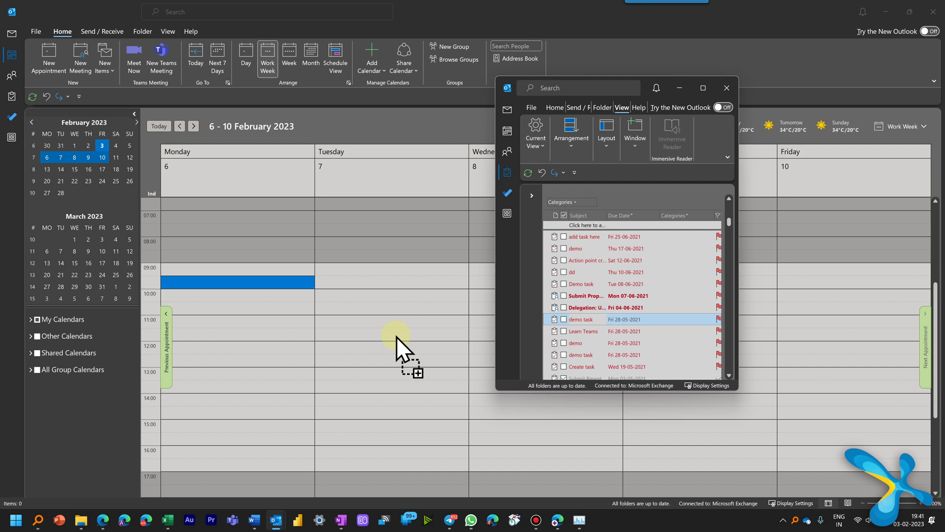
pyautogui.moveTo(397, 336); pyautogui.dragTo(398, 336)
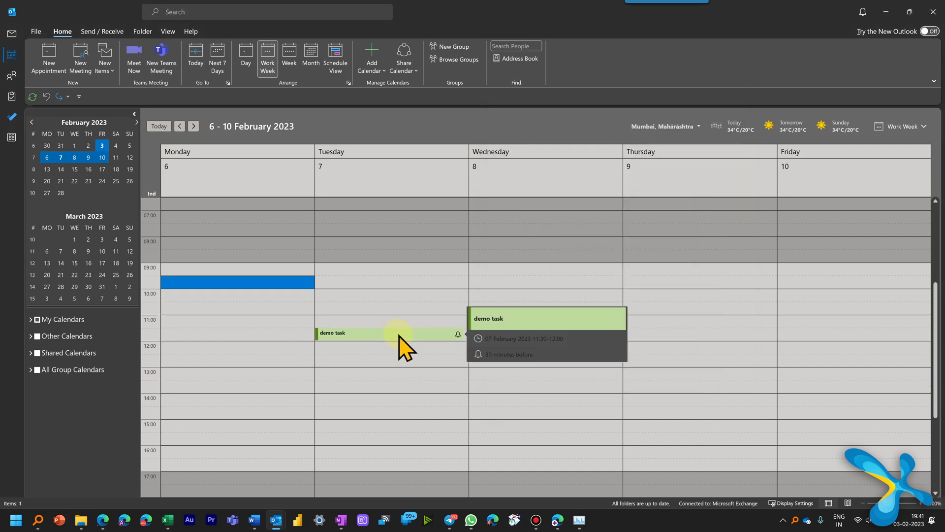
pyautogui.click(397, 337)
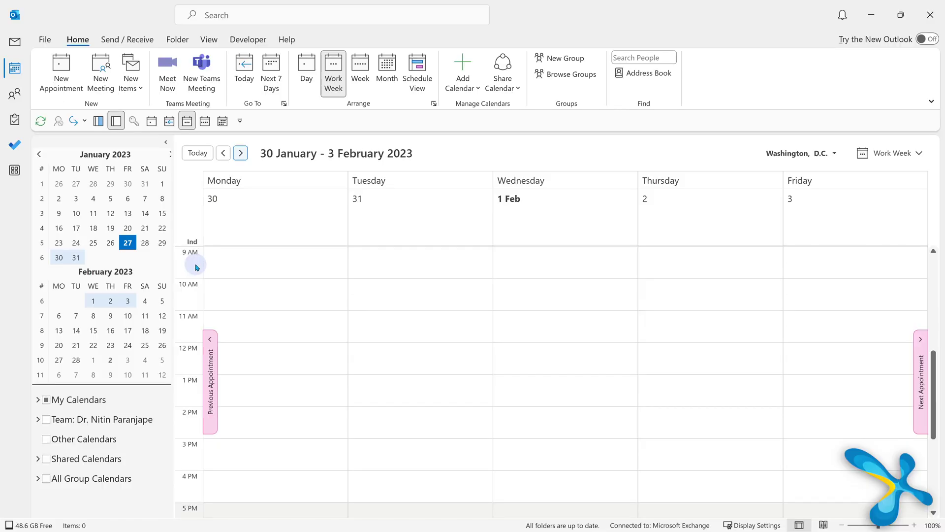
# Add SG and NZ as second and third time zones in the calendar's time bar.
pyautogui.rightClick(196, 267)
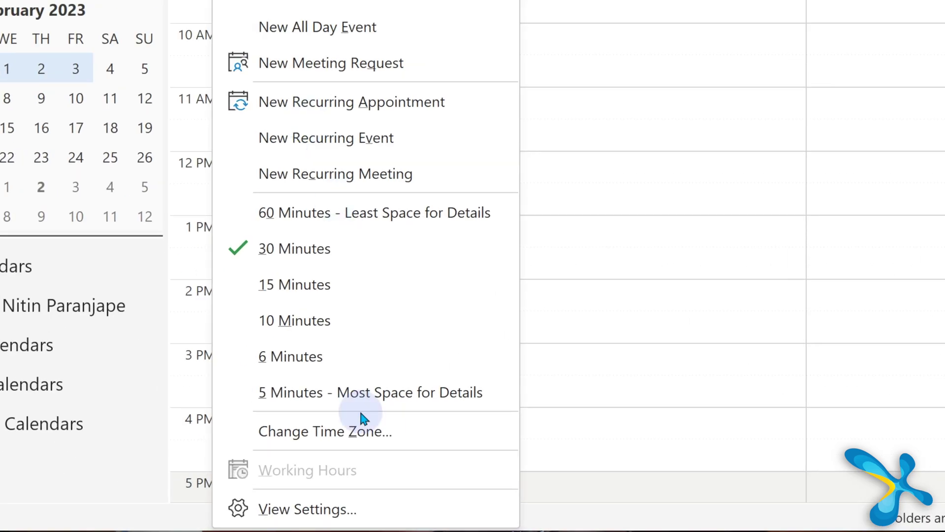
pyautogui.click(376, 441)
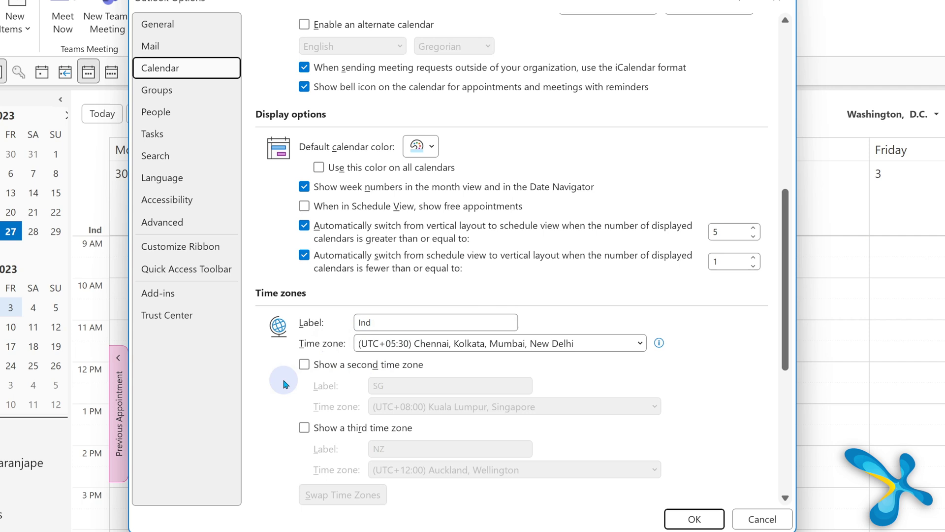
pyautogui.click(304, 366)
pyautogui.click(304, 428)
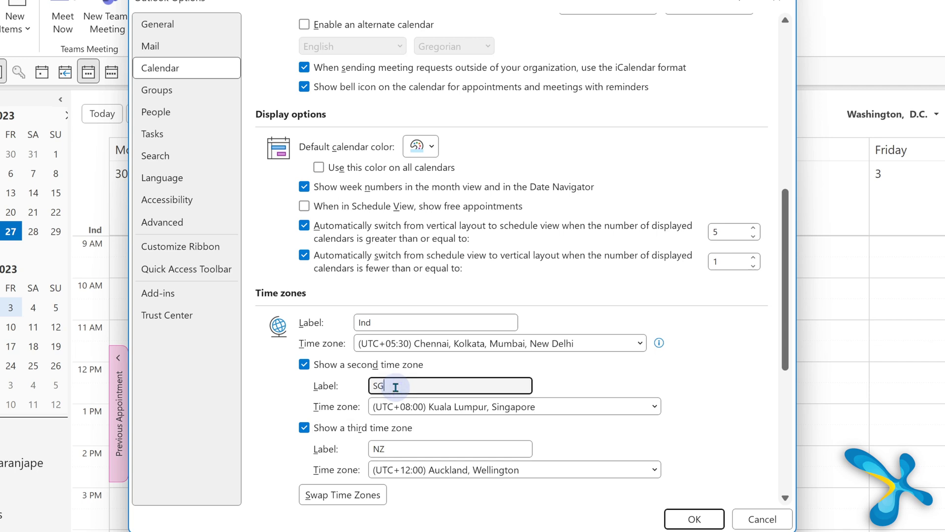
pyautogui.scroll(-3, 346, 319)
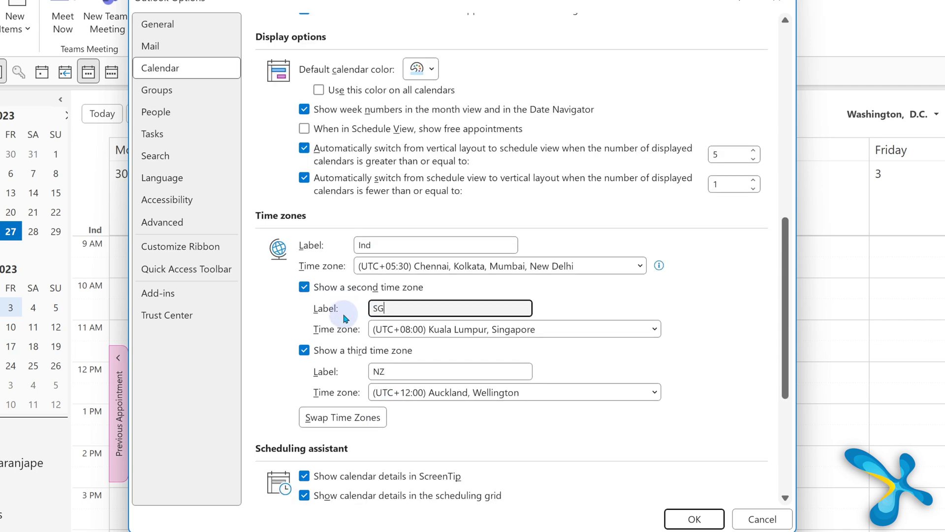
pyautogui.click(680, 526)
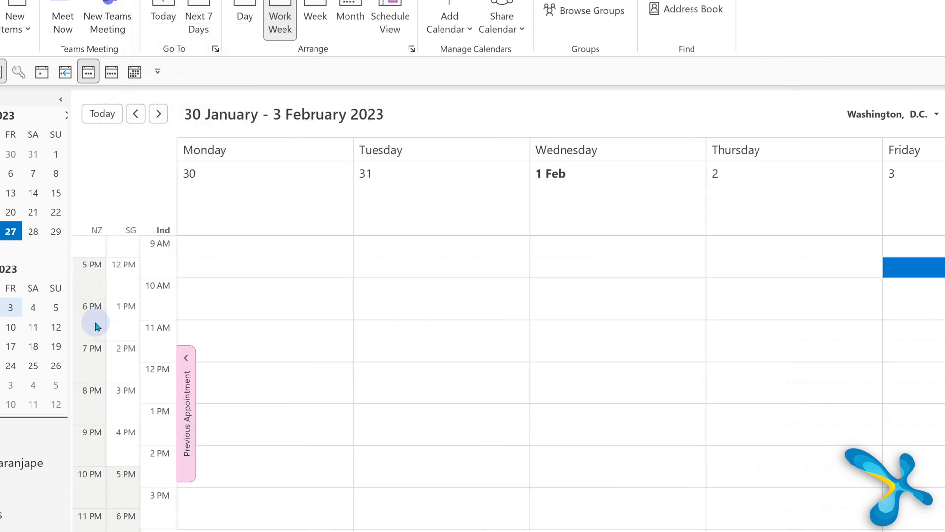
pyautogui.scroll(5, 97, 348)
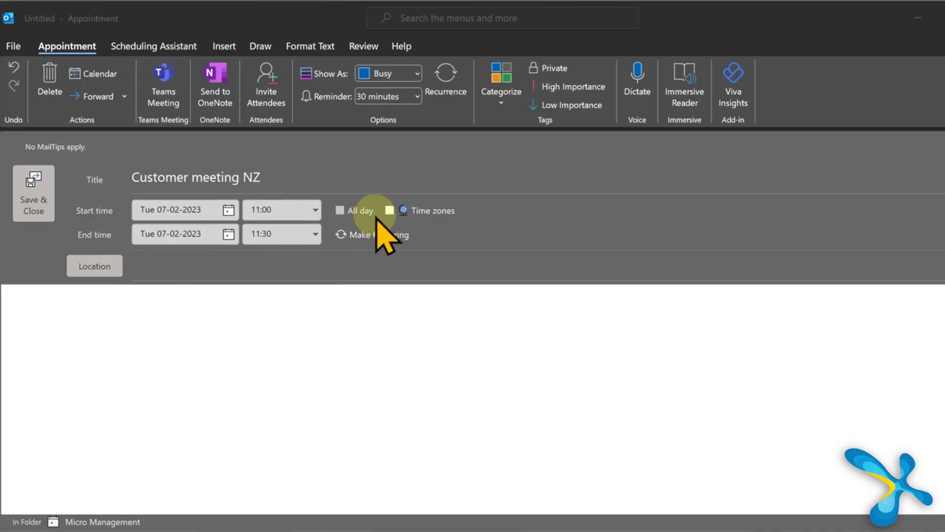
# Set Customer meeting NZ to (UTC+12:00) Auckland, Wellington with a 13:00 start, and save it.
pyautogui.click(389, 210)
pyautogui.click(388, 211)
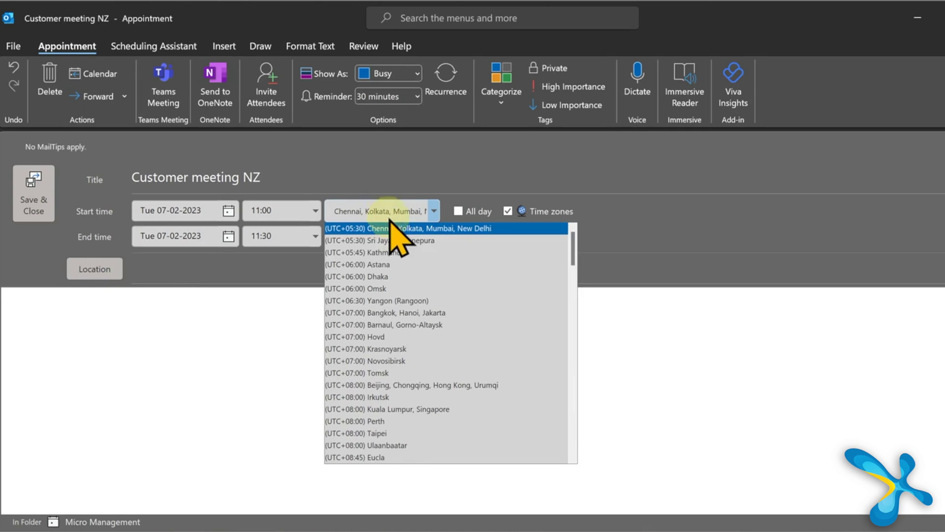
pyautogui.scroll(-12, 386, 291)
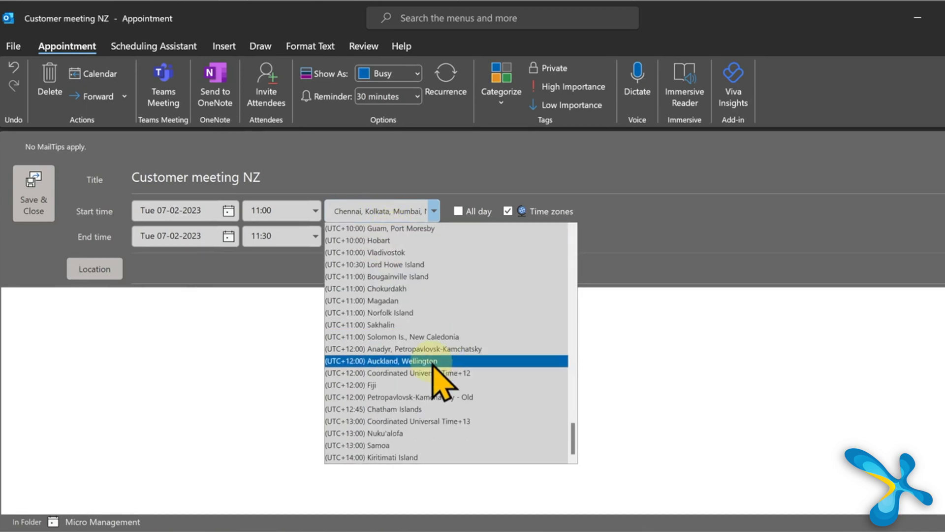
pyautogui.click(433, 362)
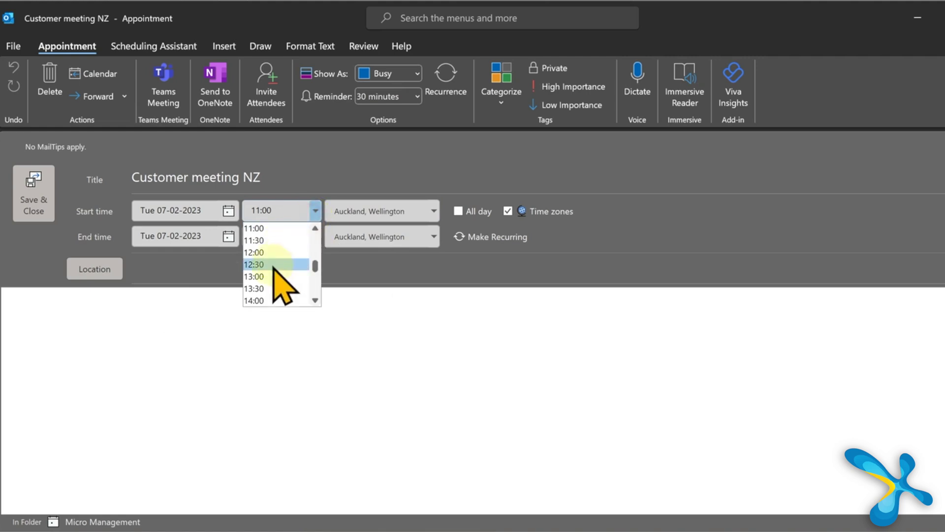
pyautogui.click(268, 275)
pyautogui.click(43, 210)
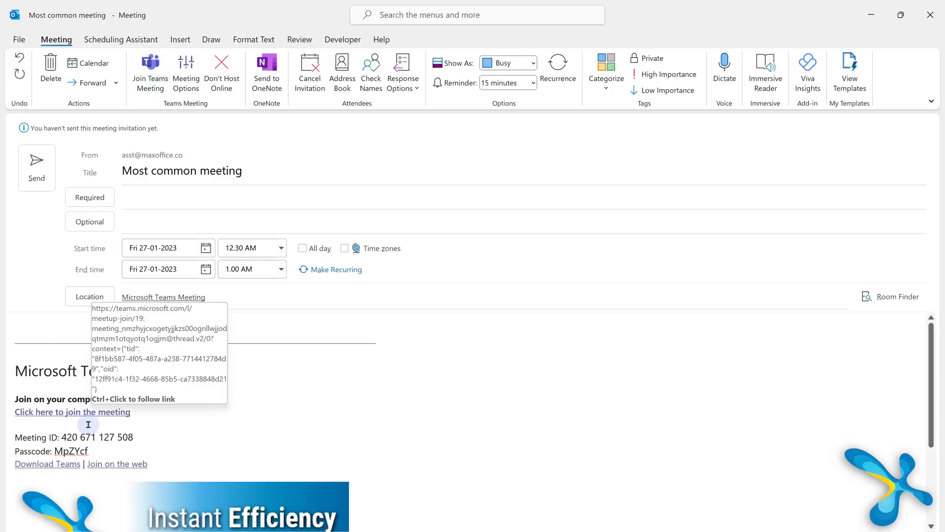
# Open the Teams Meeting Options for the Most common meeting invitation draft.
pyautogui.click(193, 83)
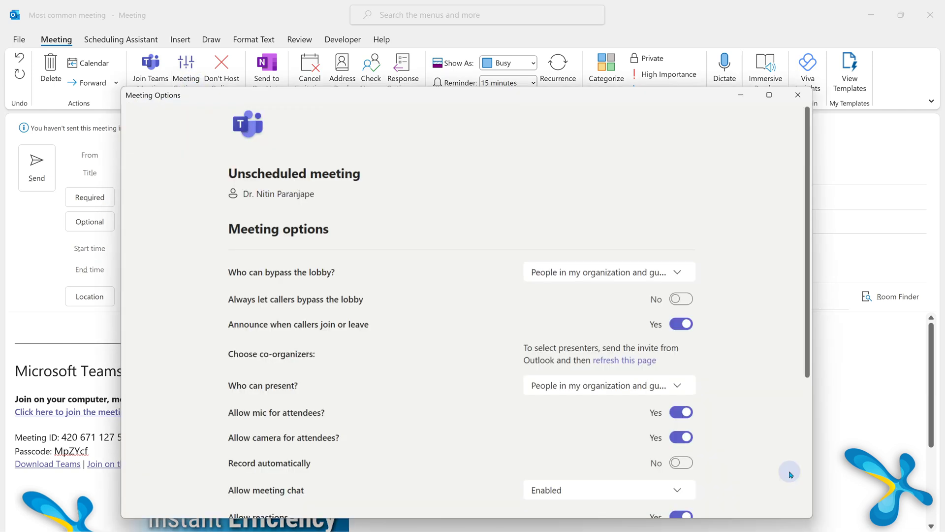
# Set 'Who can bypass the lobby?' to Only me and co-organizers.
pyautogui.scroll(-2, 783, 453)
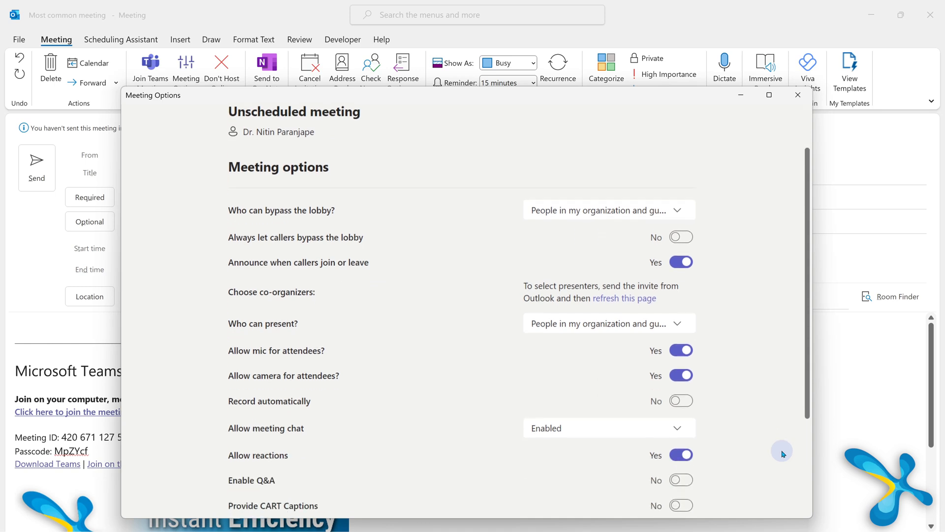
pyautogui.scroll(-2, 783, 453)
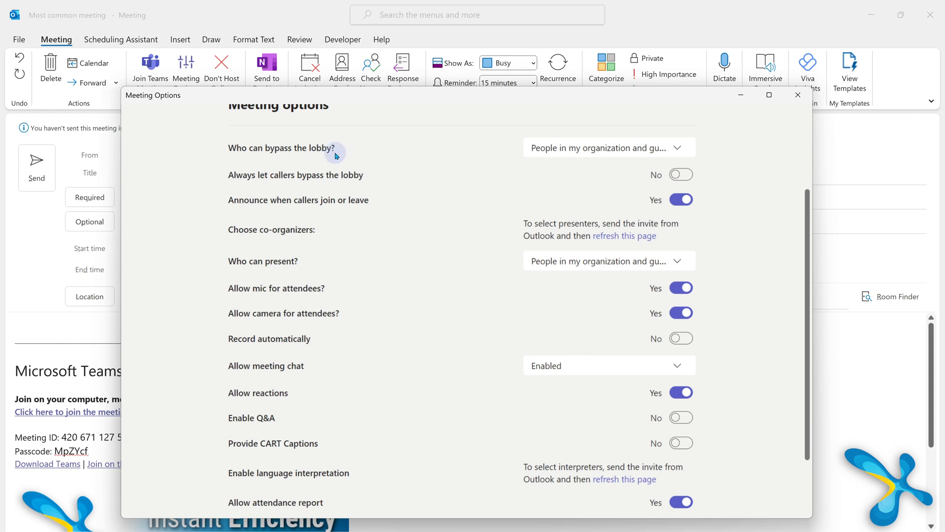
pyautogui.click(598, 151)
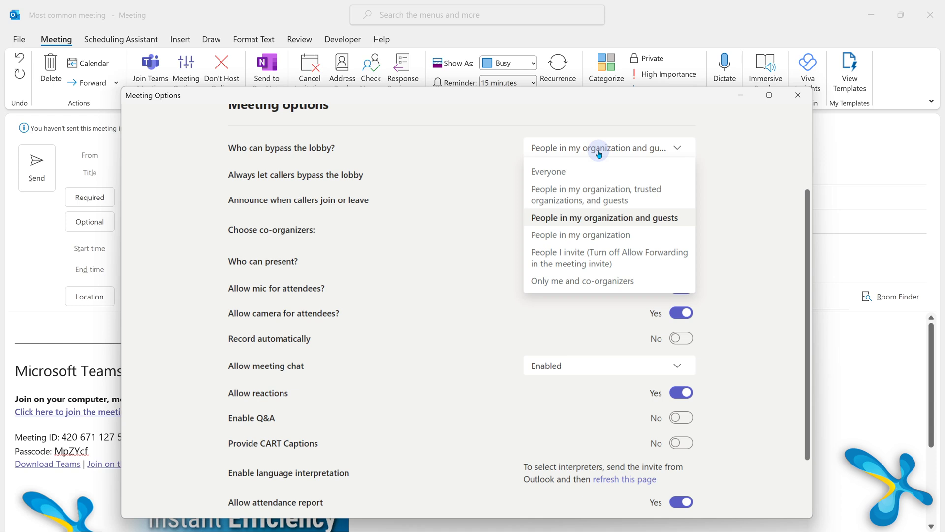
pyautogui.click(564, 282)
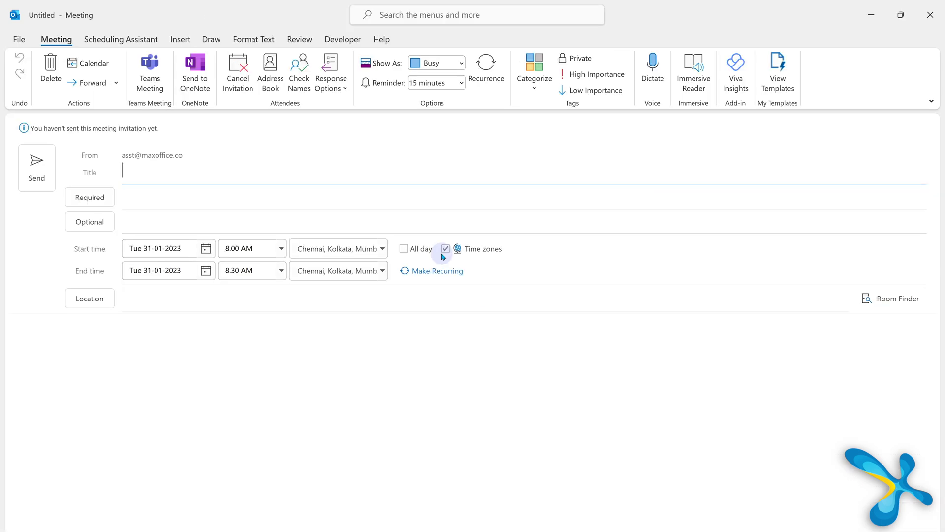
# Make the Recurring meeting demo repeat every weekday at 8:00 AM starting Tuesday 31 January.
pyautogui.click(486, 57)
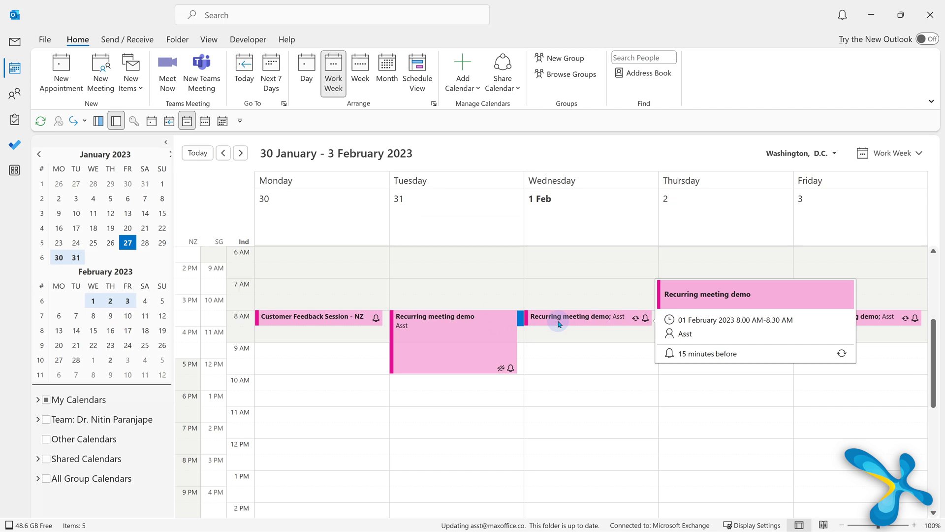
# Extend Tuesday 31 January's Recurring meeting demo occurrence to end around 9:30 AM.
pyautogui.doubleClick(558, 323)
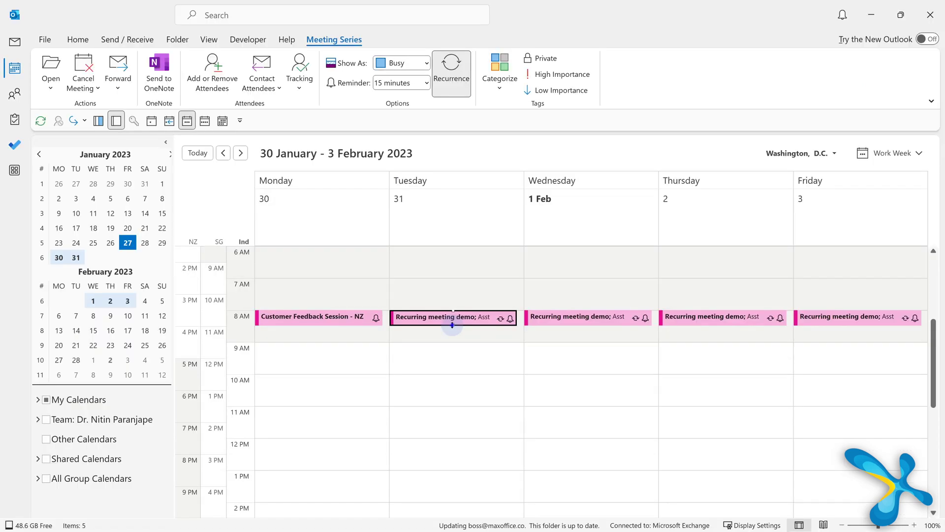
pyautogui.moveTo(451, 324); pyautogui.dragTo(454, 374)
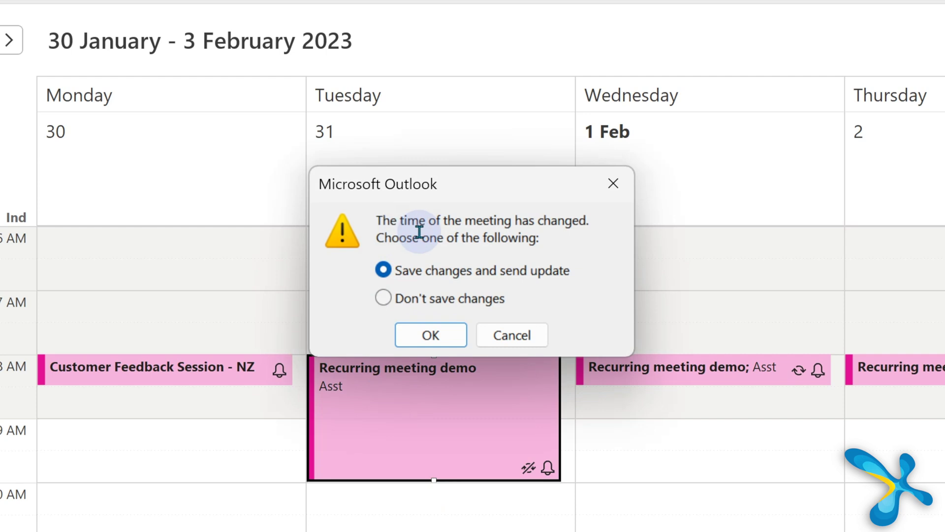